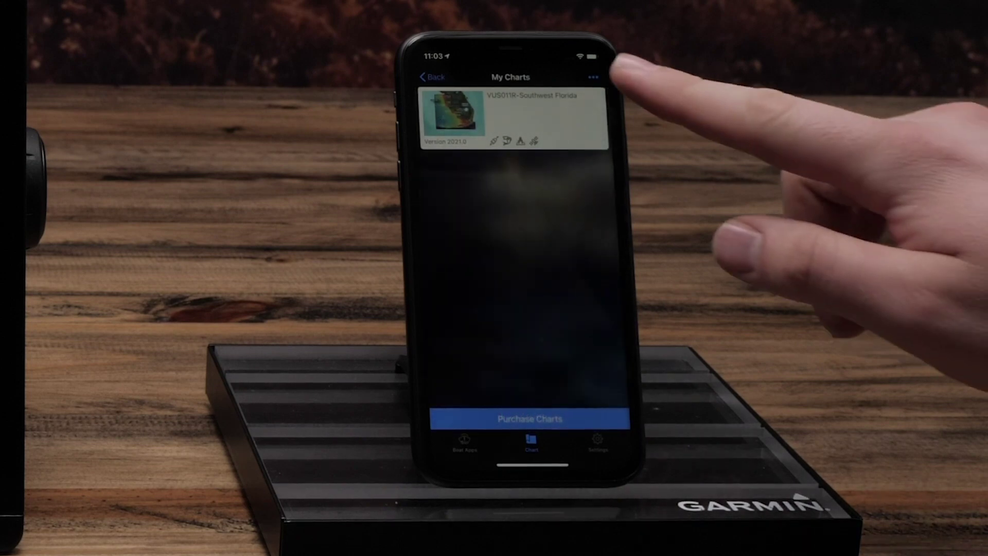
Register the LakeVü g3 Ultra East chart from the My Charts menu via Garmin Express.
{"action": "left_click", "coordinate": [593, 77]}
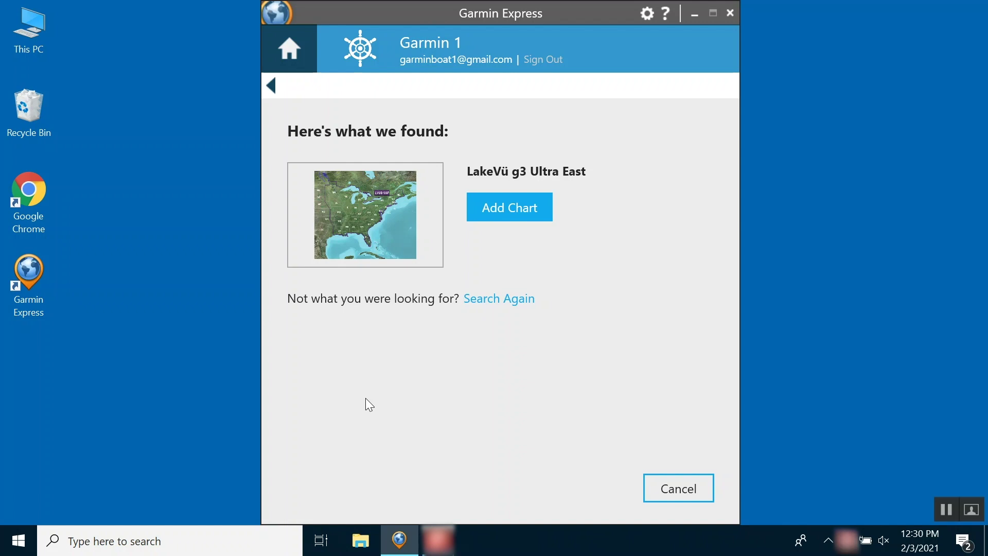
{"action": "left_click", "coordinate": [512, 196]}
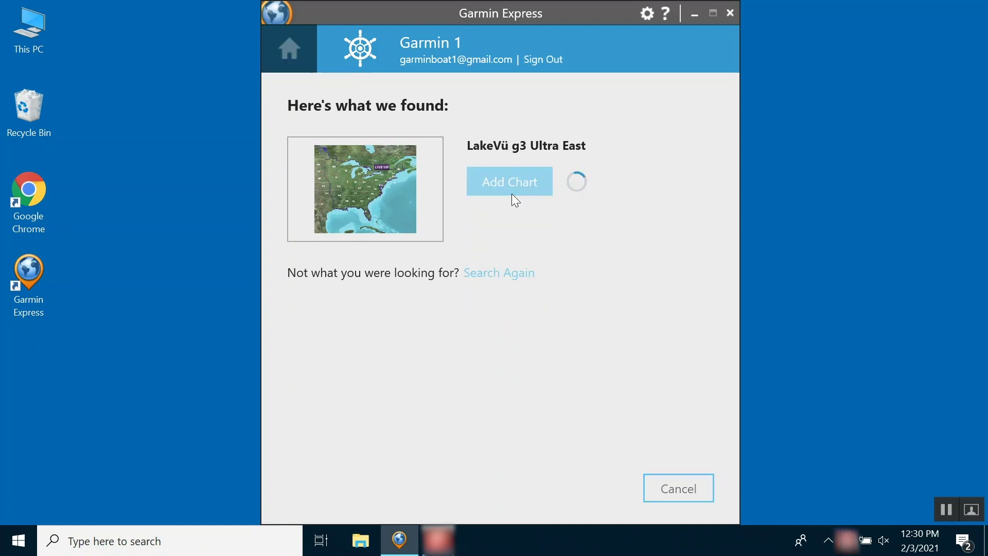